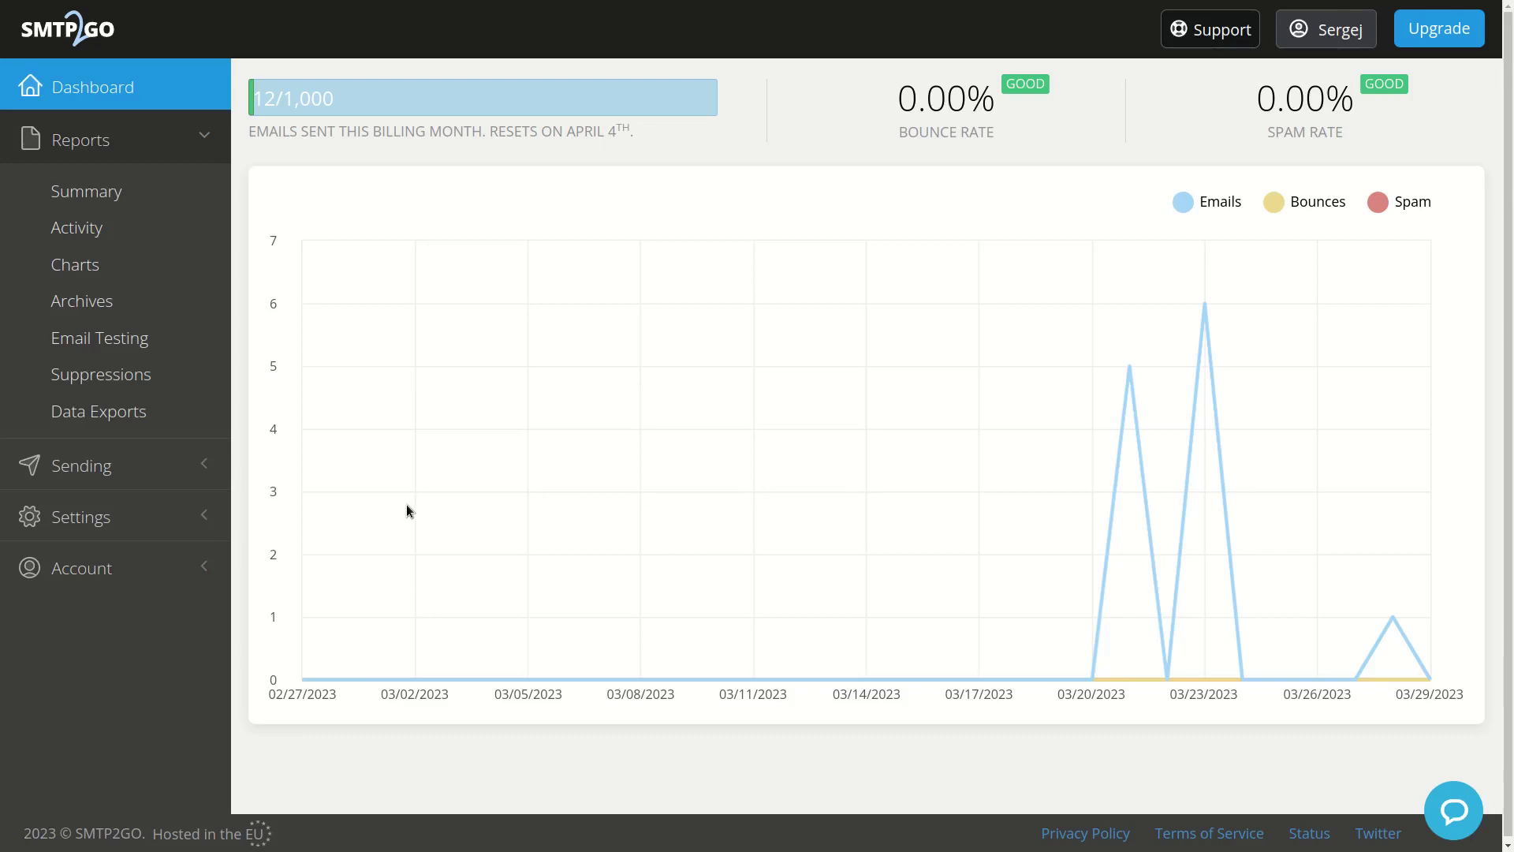
Add a new SMTP user under Sending > SMTP Users, keeping the suggested username and password
{"action": "left_click", "coordinate": [191, 482]}
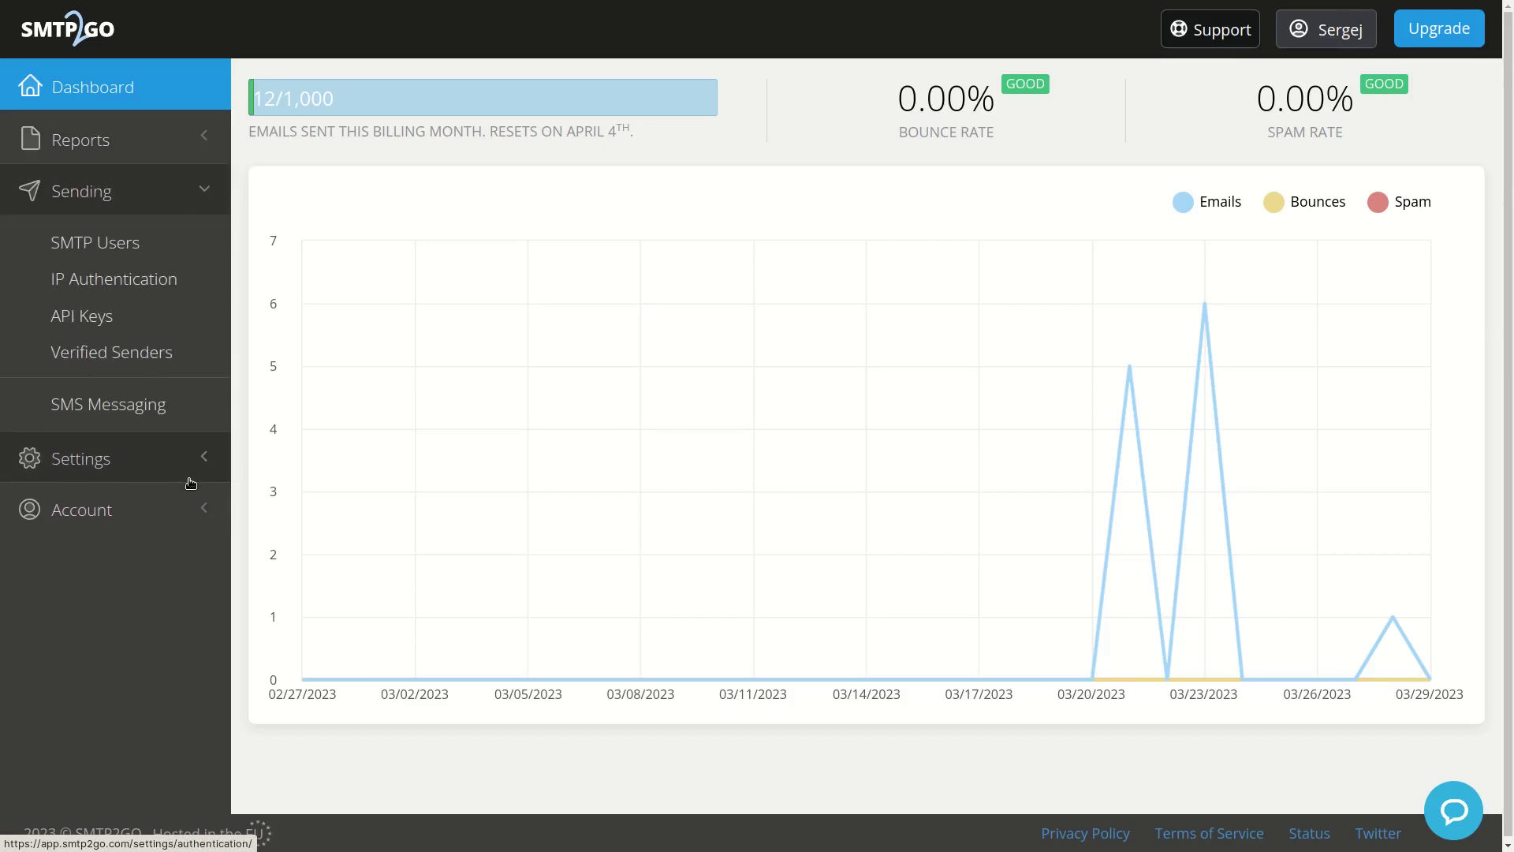
{"action": "left_click", "coordinate": [147, 244]}
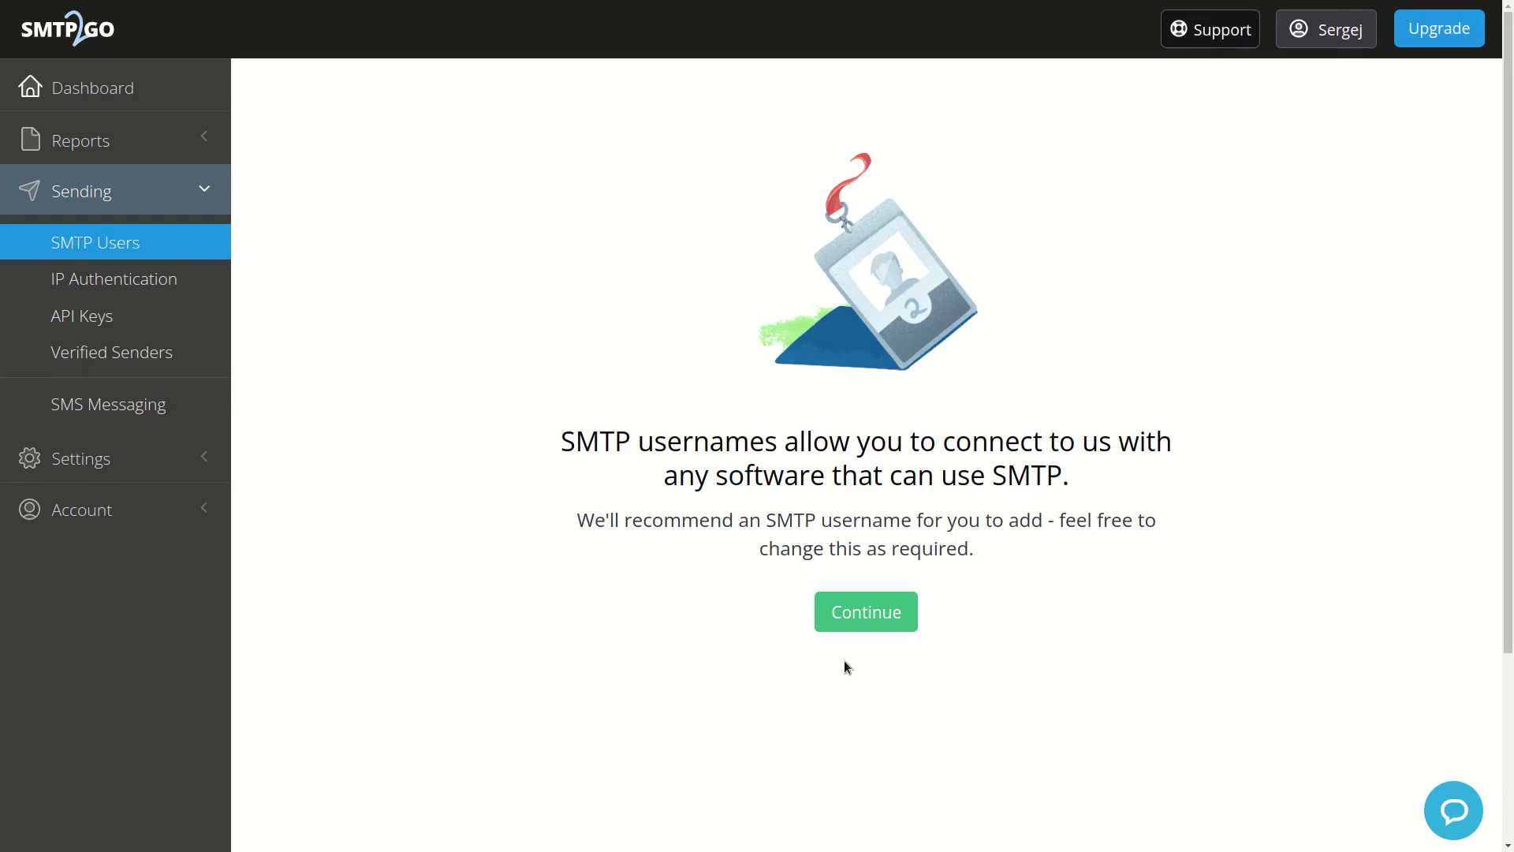
{"action": "left_click", "coordinate": [851, 622]}
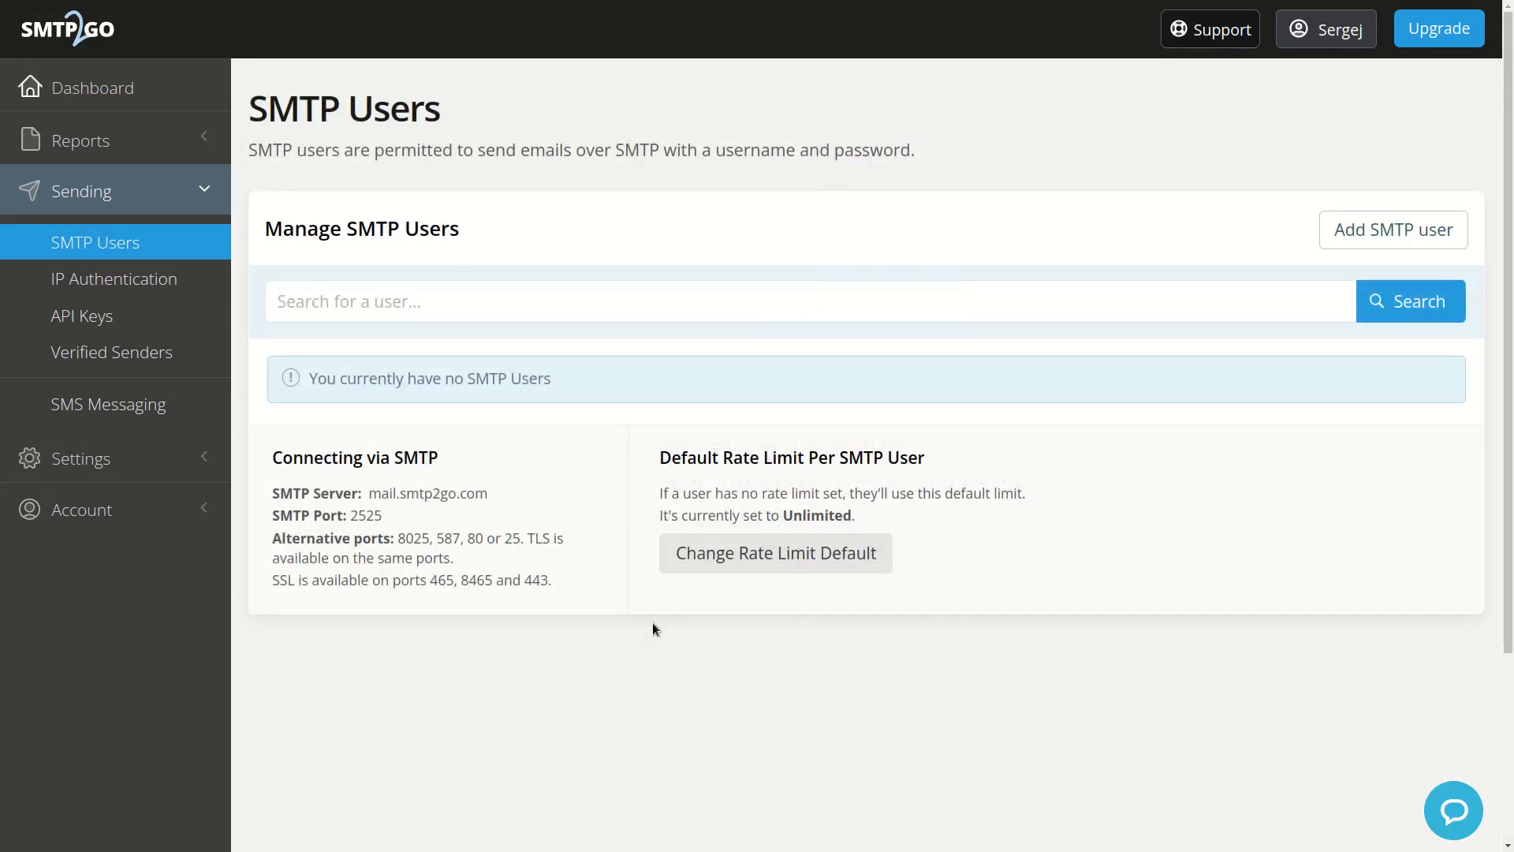
{"action": "left_click", "coordinate": [1345, 243]}
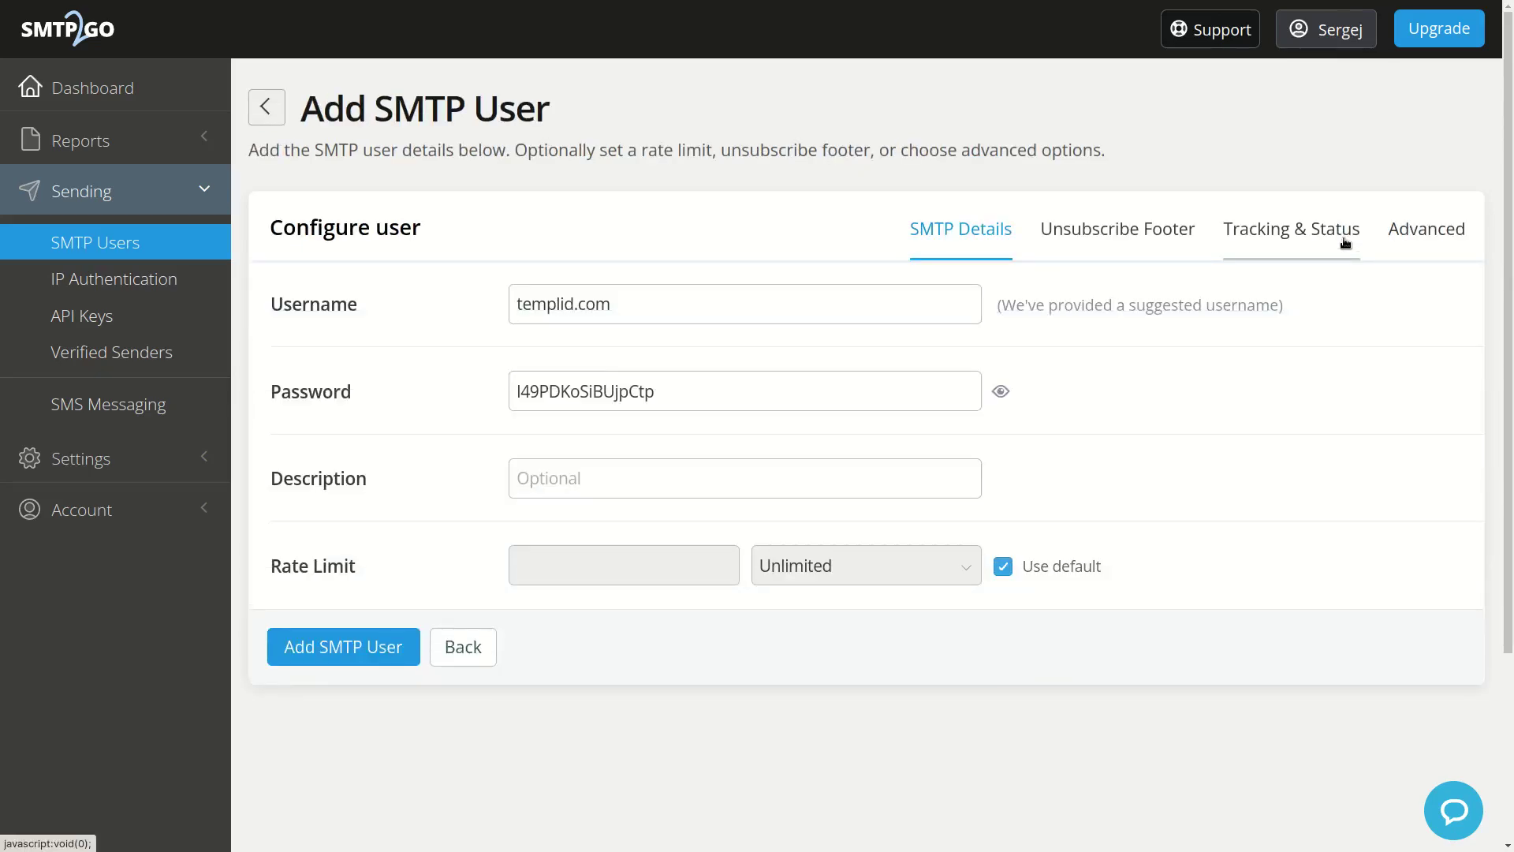
{"action": "left_click", "coordinate": [329, 656]}
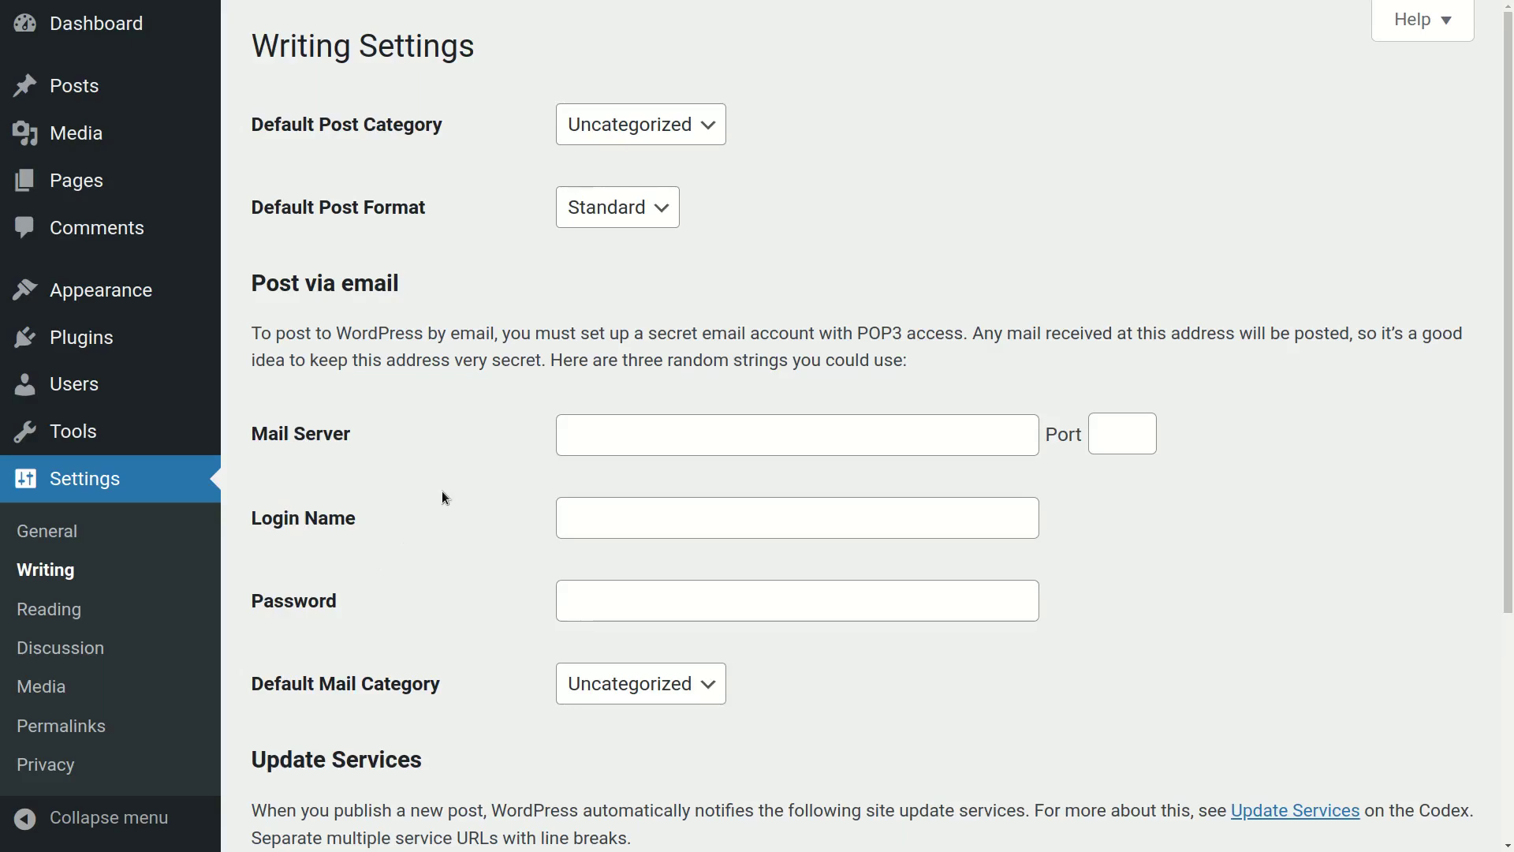
Copy the SMTP server mail.smtp2go.com into WordPress's Mail Server field
{"action": "key", "text": "ctrl+Tab"}
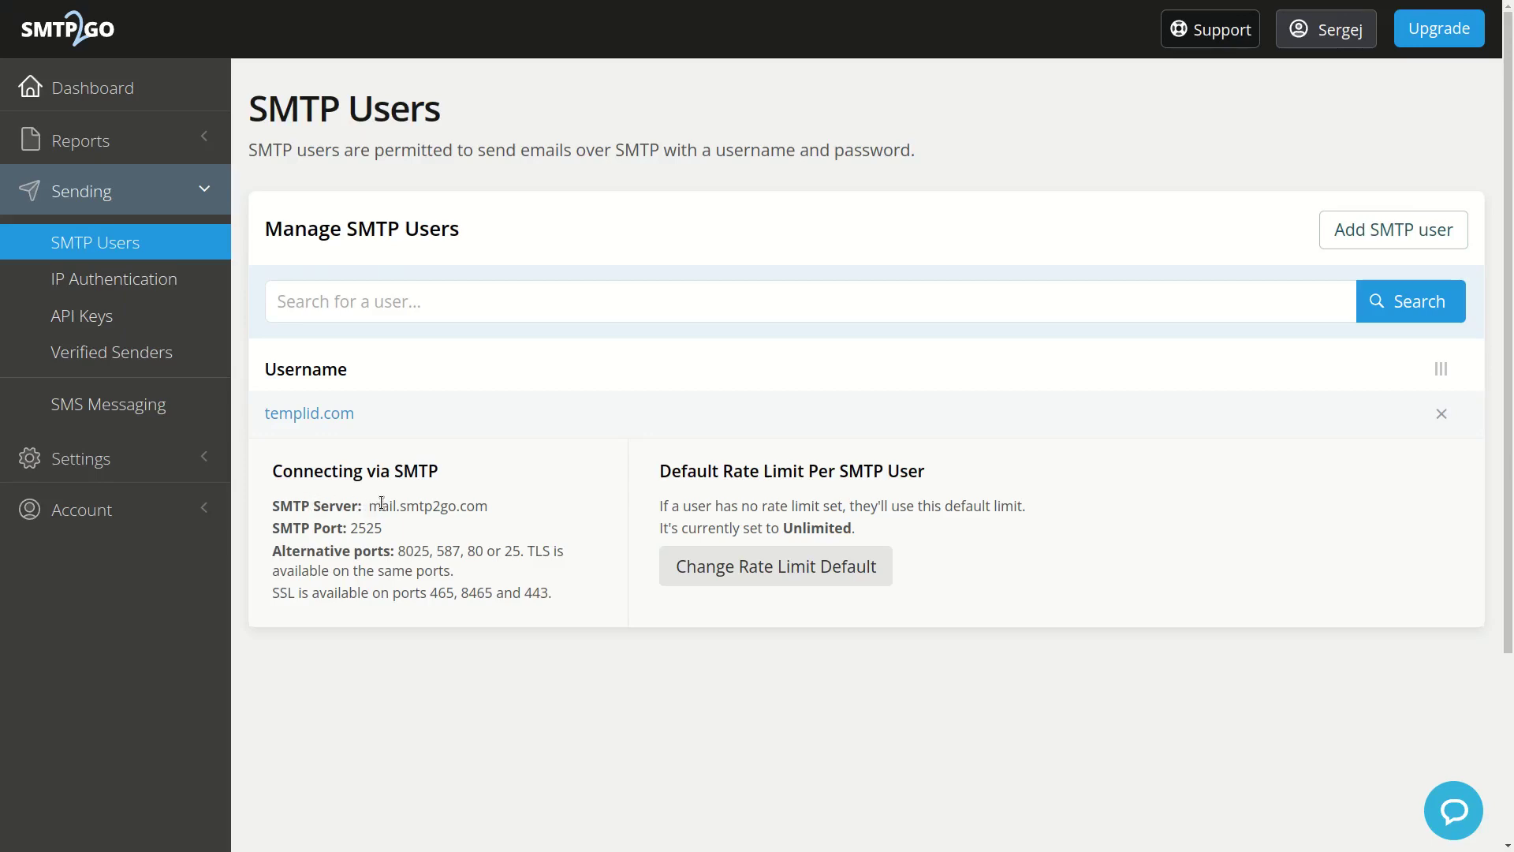
{"action": "left_click_drag", "start_coordinate": [369, 506], "coordinate": [488, 505]}
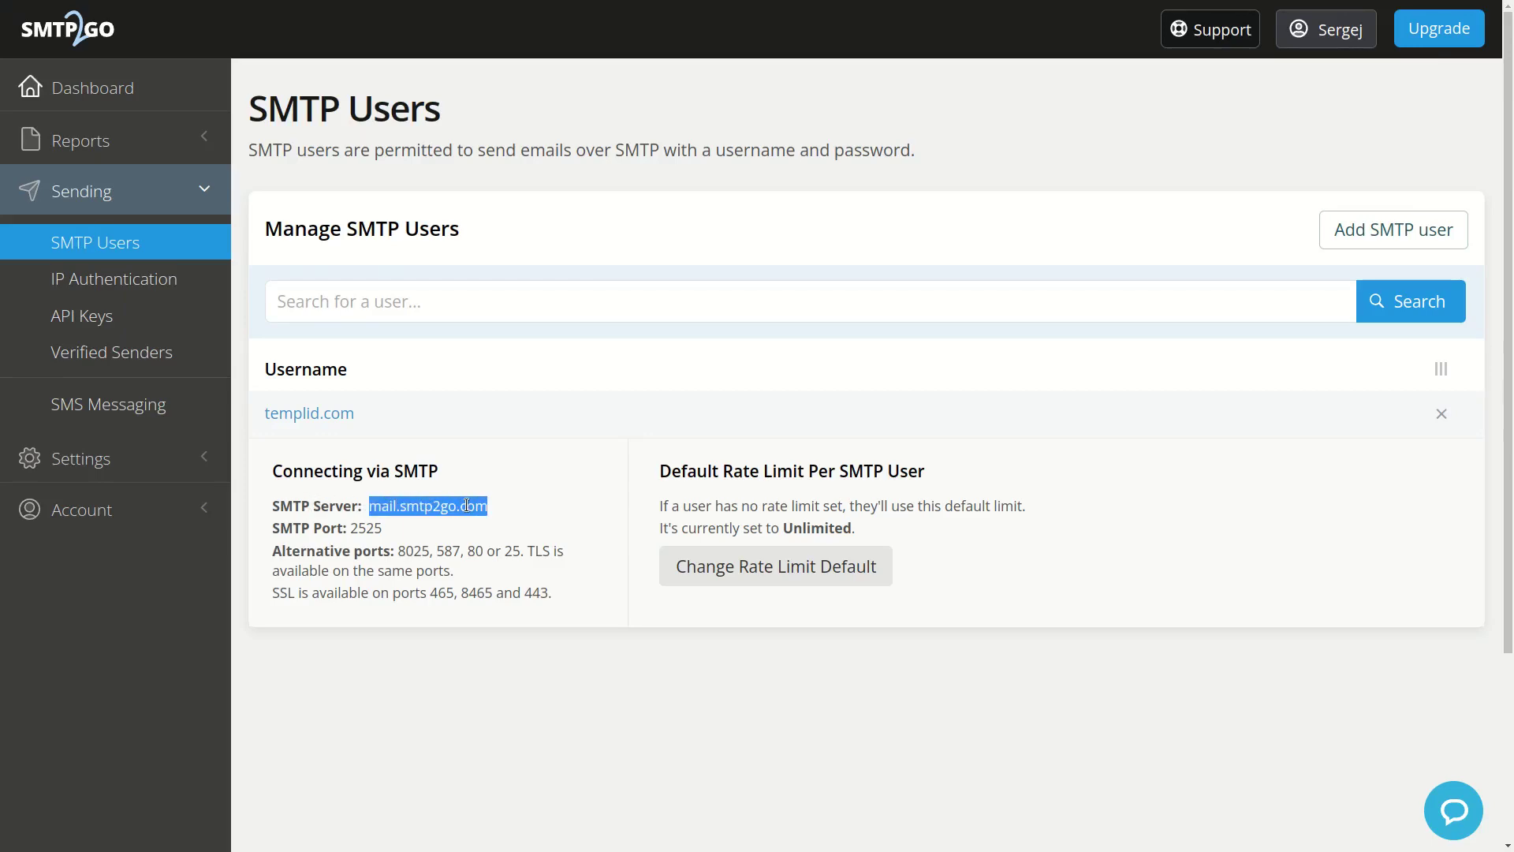
{"action": "key", "text": "ctrl+c"}
{"action": "key", "text": "alt+Tab"}
{"action": "left_click", "coordinate": [584, 440]}
{"action": "key", "text": "ctrl+v"}
Copy the SMTP port 2525 into WordPress's Port field
{"action": "key", "text": "alt+Tab"}
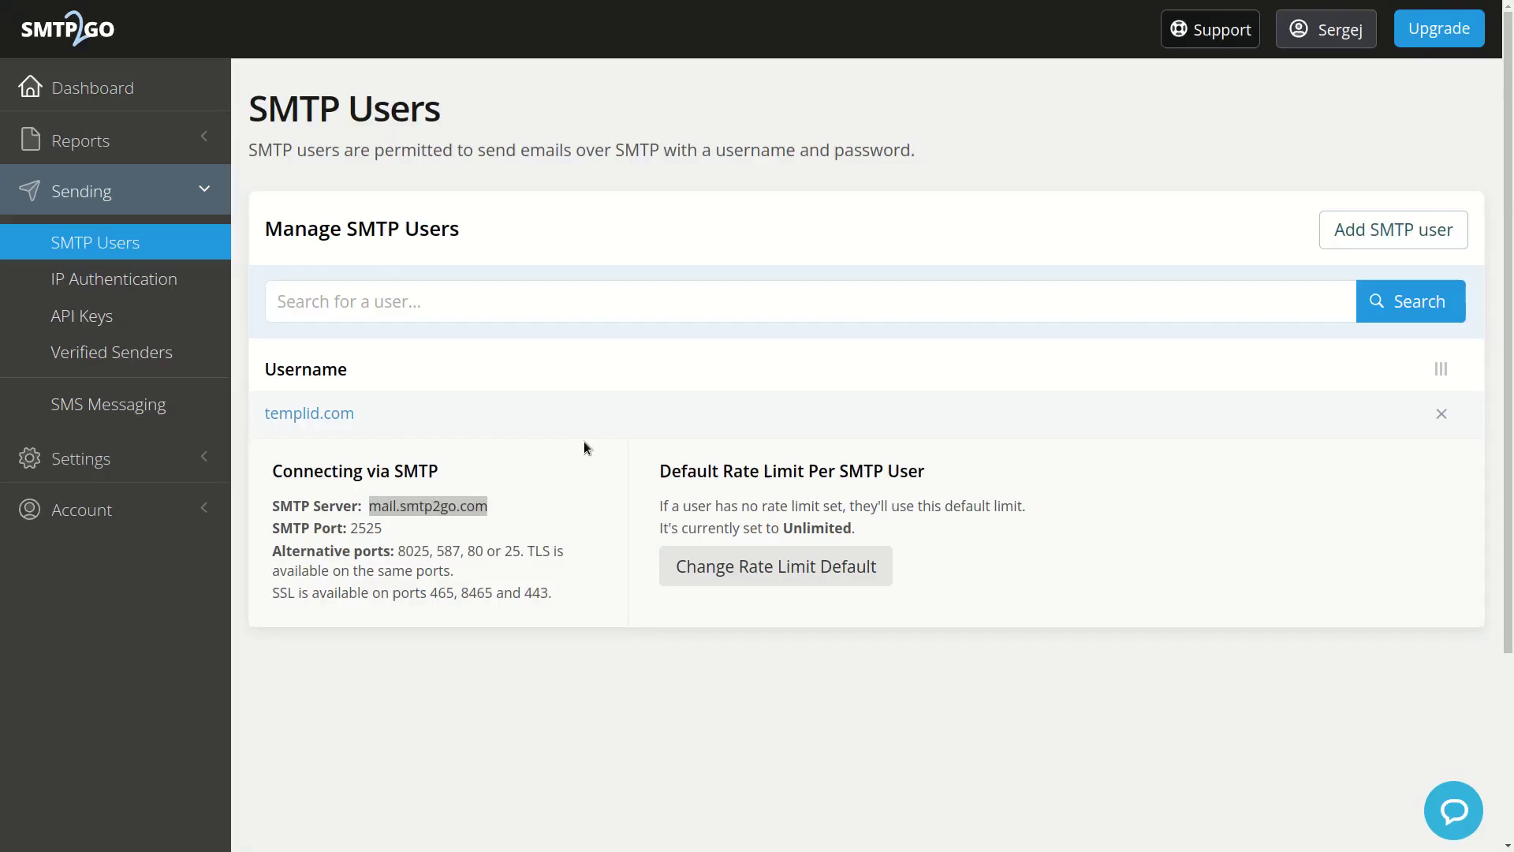
{"action": "double_click", "coordinate": [362, 530]}
{"action": "key", "text": "ctrl+c"}
{"action": "key", "text": "alt+Tab"}
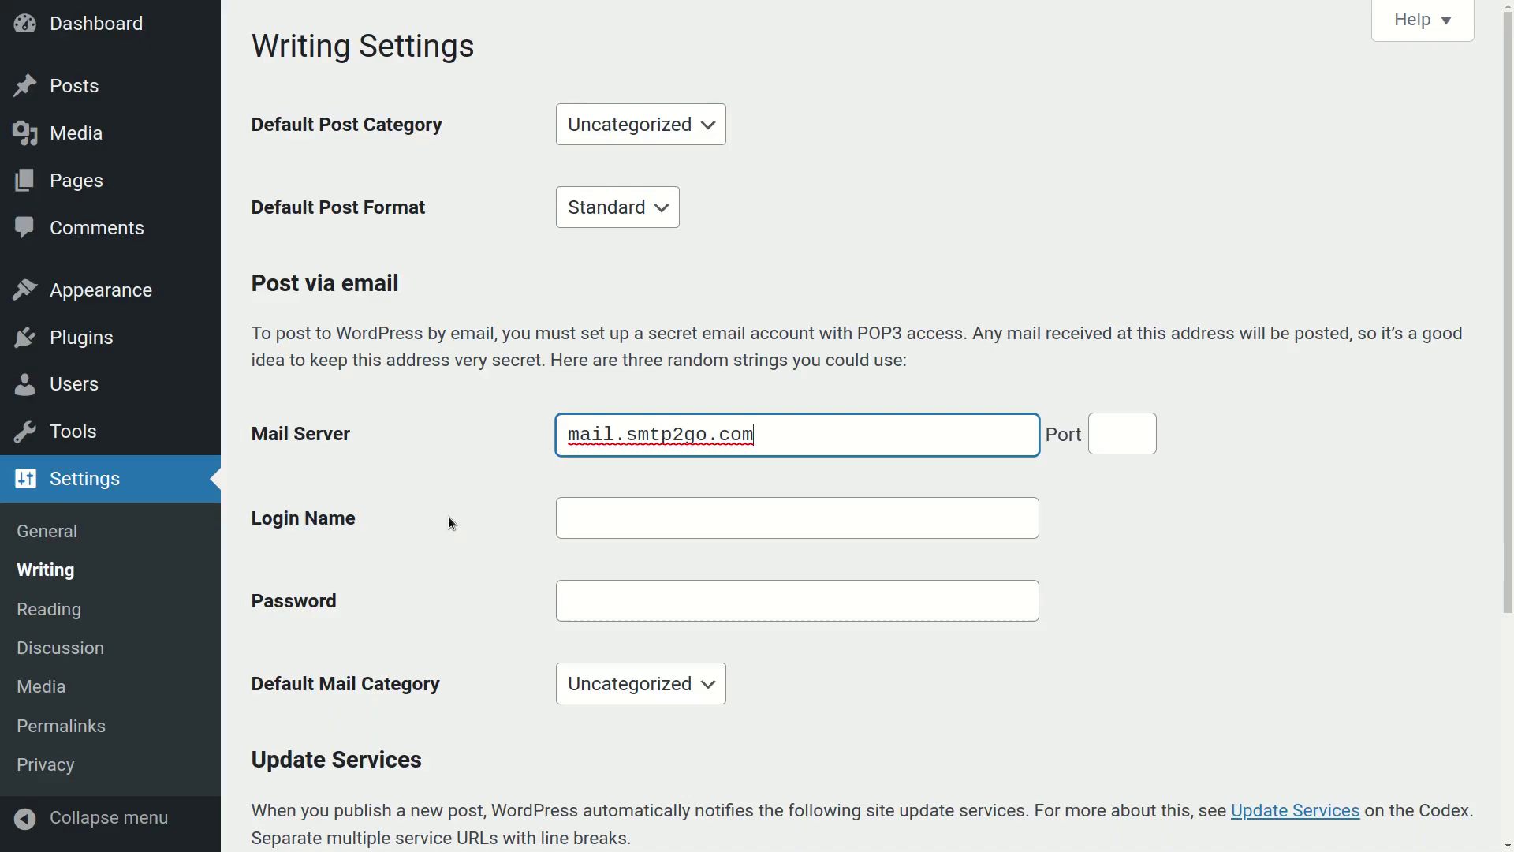
{"action": "left_click", "coordinate": [1101, 436]}
{"action": "key", "text": "ctrl+v"}
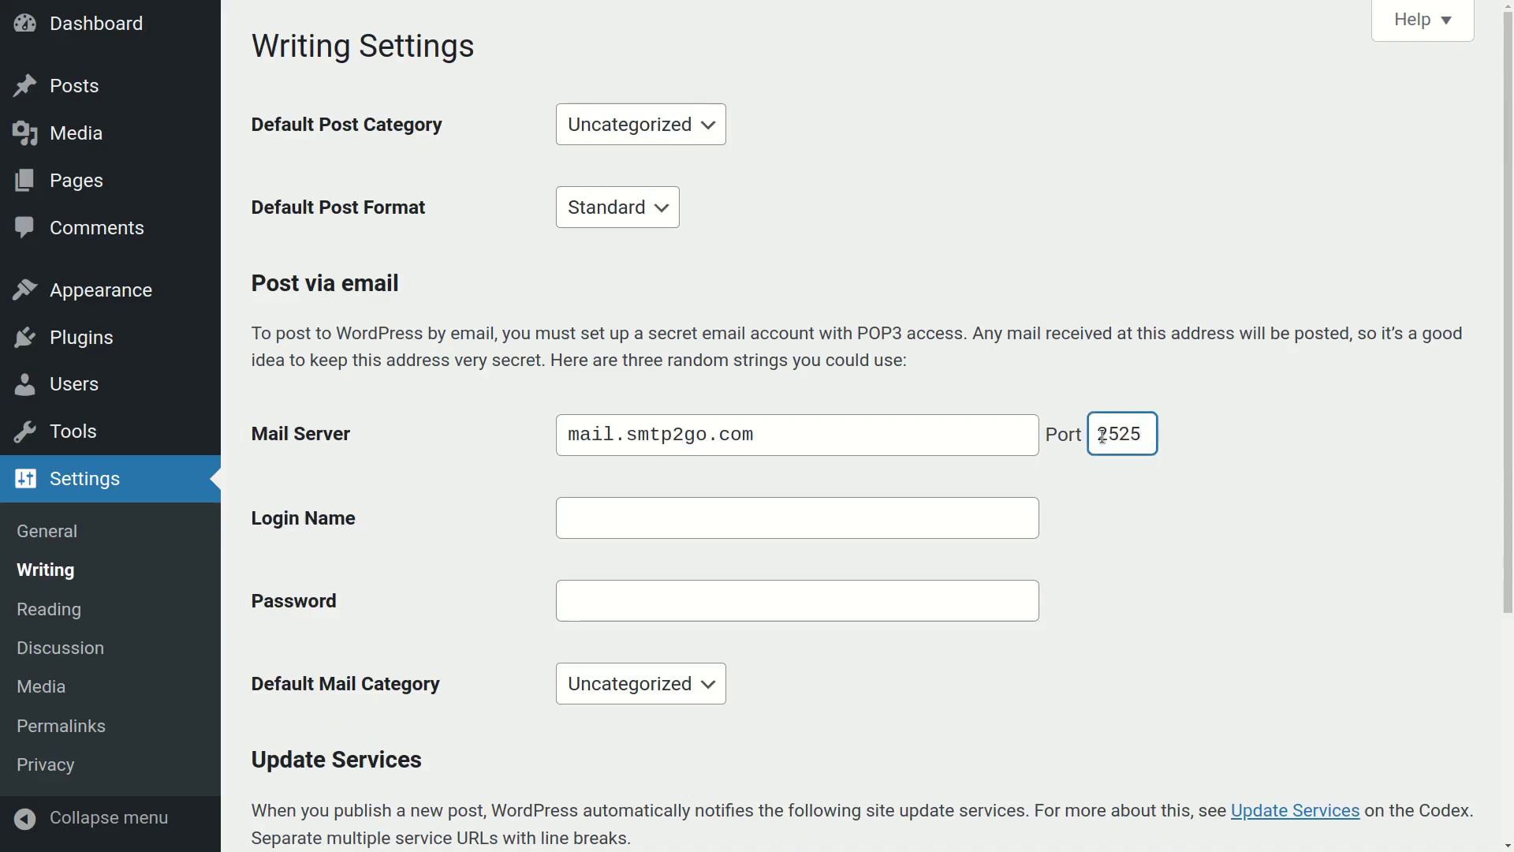
Copy the new SMTP user's username into WordPress's Login Name field
{"action": "key", "text": "alt+Tab"}
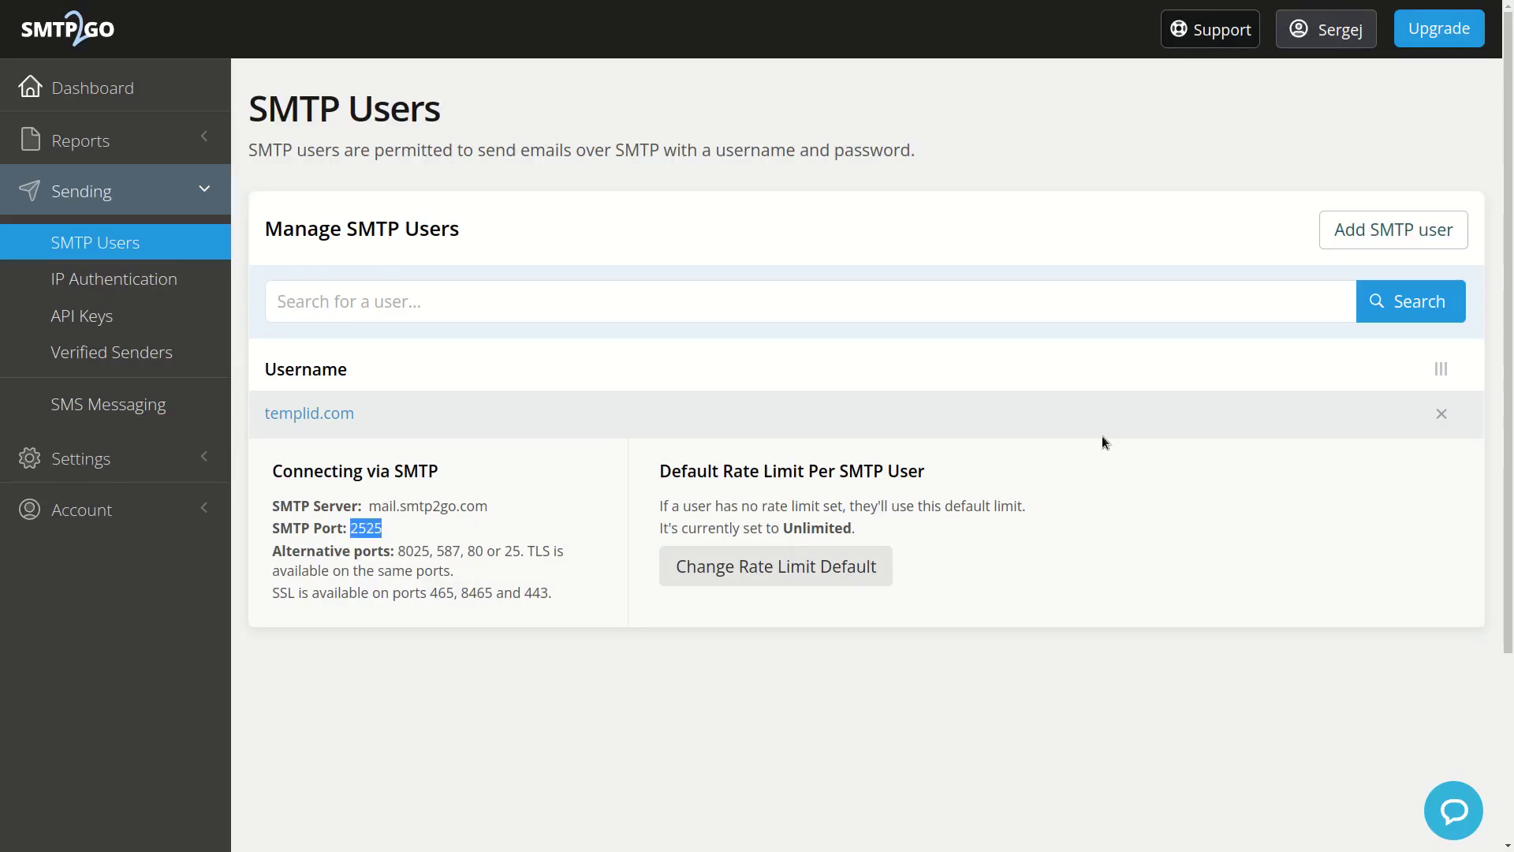
{"action": "left_click", "coordinate": [324, 415]}
{"action": "double_click", "coordinate": [556, 304]}
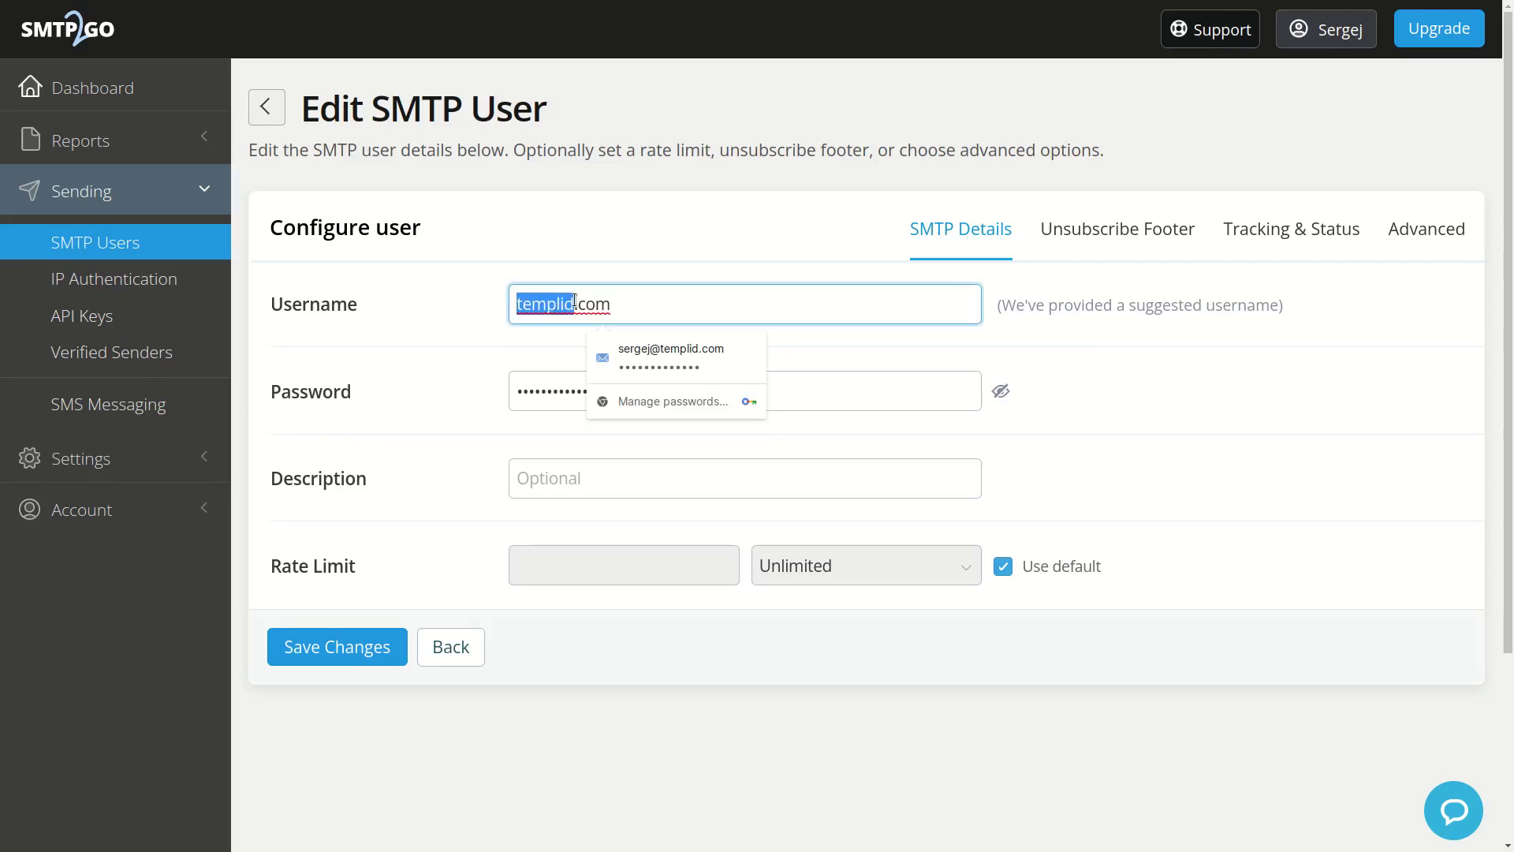
{"action": "triple_click", "coordinate": [551, 304]}
{"action": "key", "text": "alt+Tab"}
{"action": "left_click", "coordinate": [646, 499]}
{"action": "key", "text": "ctrl+v"}
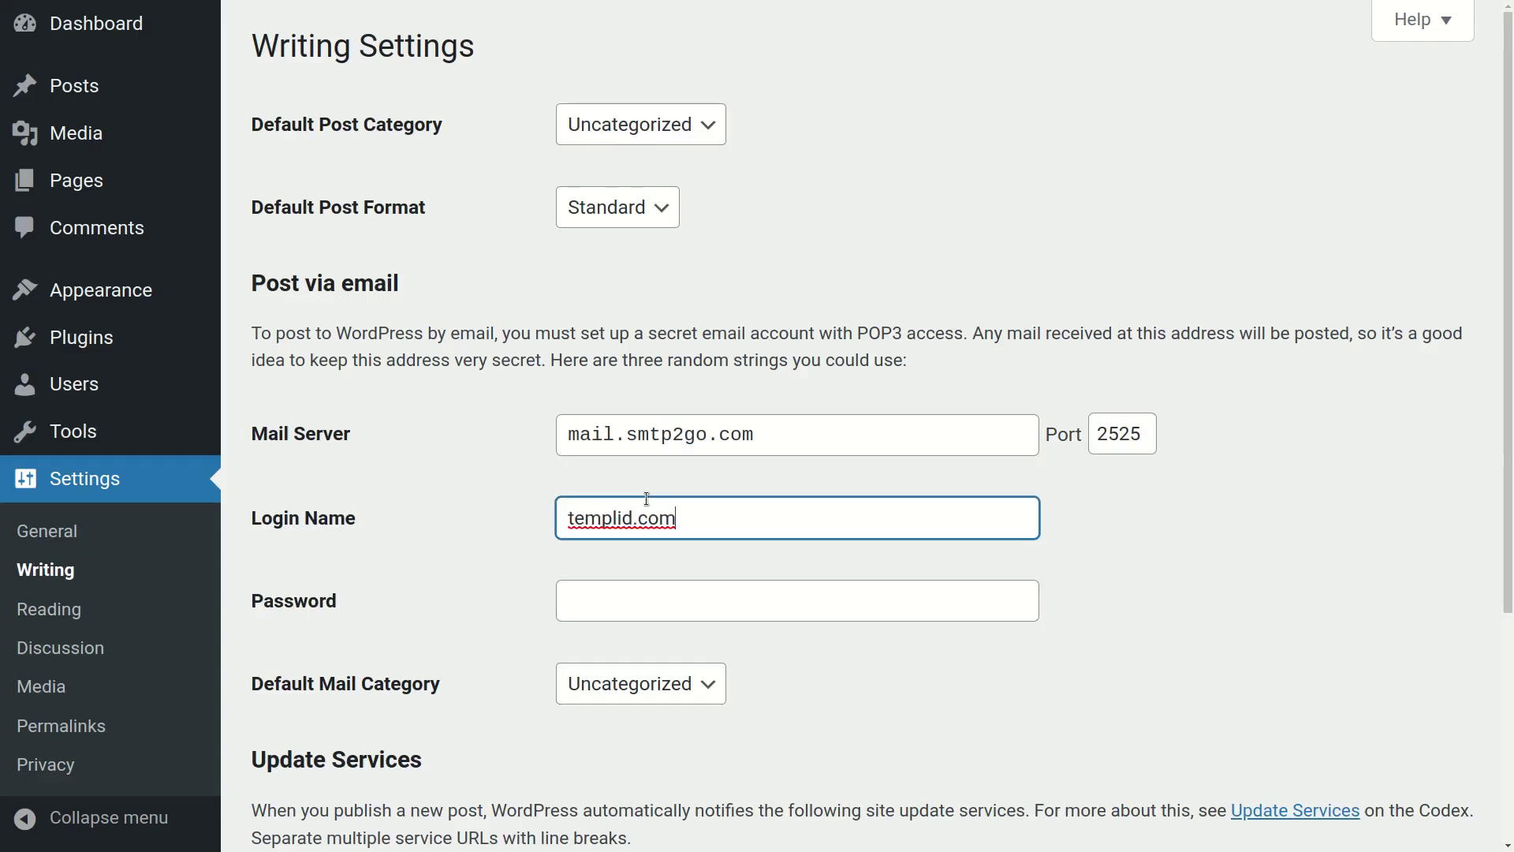
Reveal the SMTP user's password and paste it into WordPress's Password field
{"action": "key", "text": "alt+Tab"}
{"action": "left_click", "coordinate": [1000, 392]}
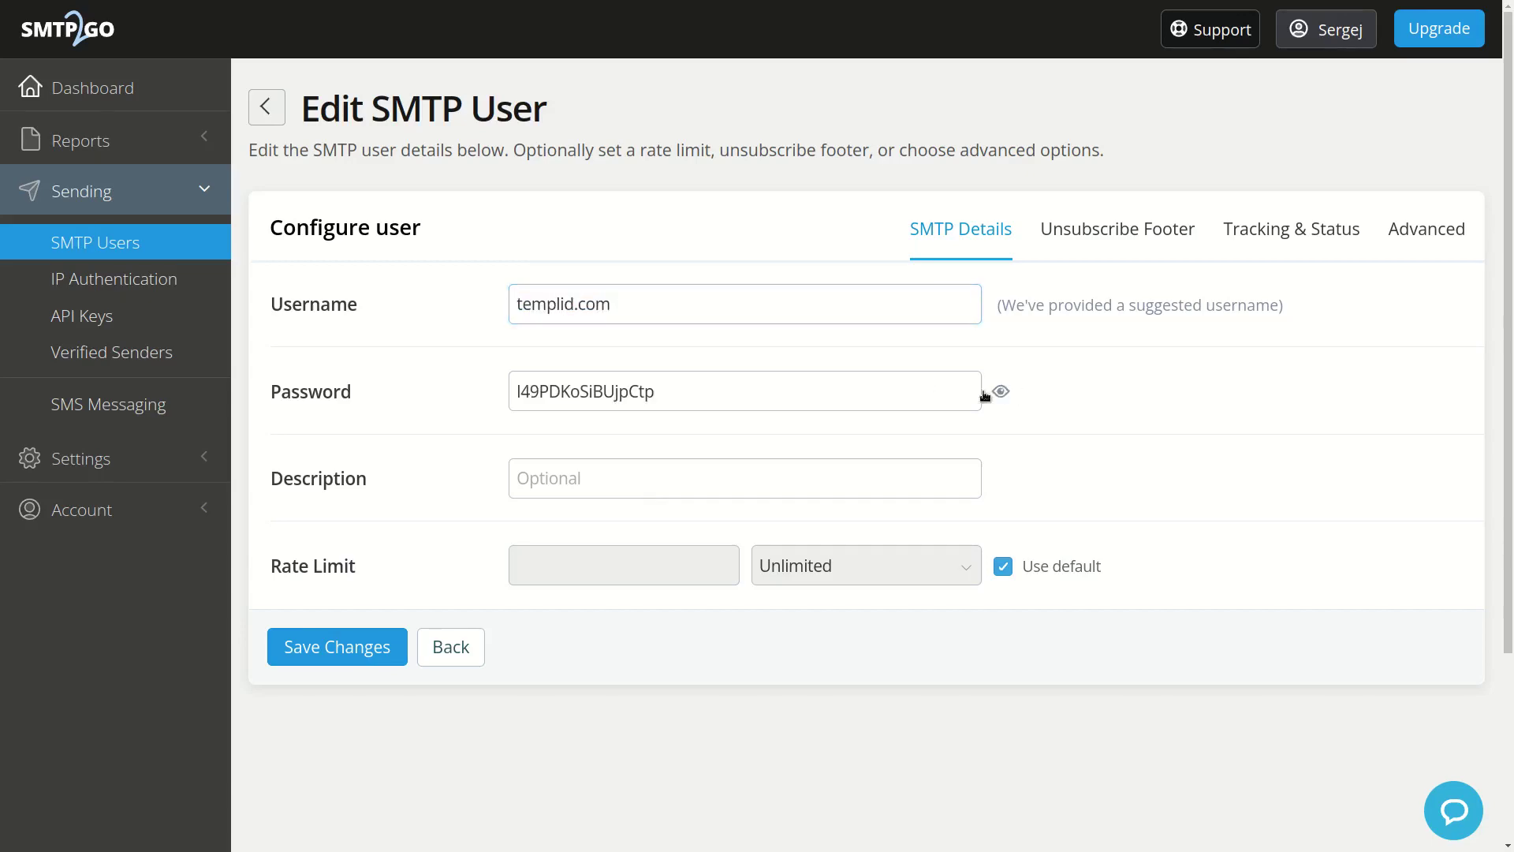
{"action": "left_click", "coordinate": [746, 405]}
{"action": "left_click_drag", "start_coordinate": [746, 405], "coordinate": [505, 395]}
{"action": "key", "text": "ctrl+c"}
{"action": "key", "text": "alt+Tab"}
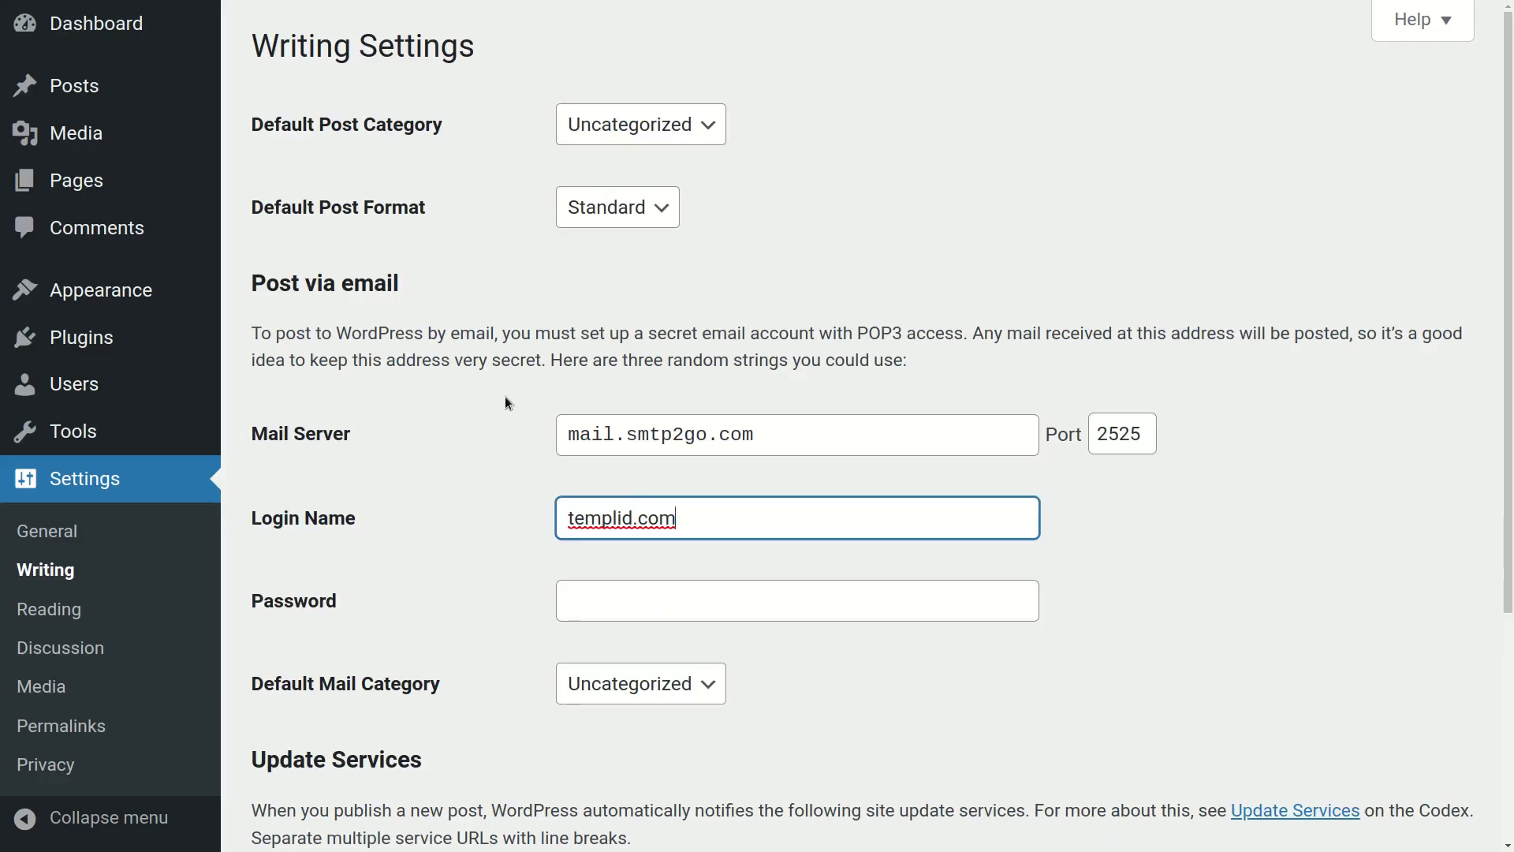
{"action": "left_click", "coordinate": [616, 591]}
{"action": "key", "text": "ctrl+v"}
{"action": "left_click", "coordinate": [499, 566]}
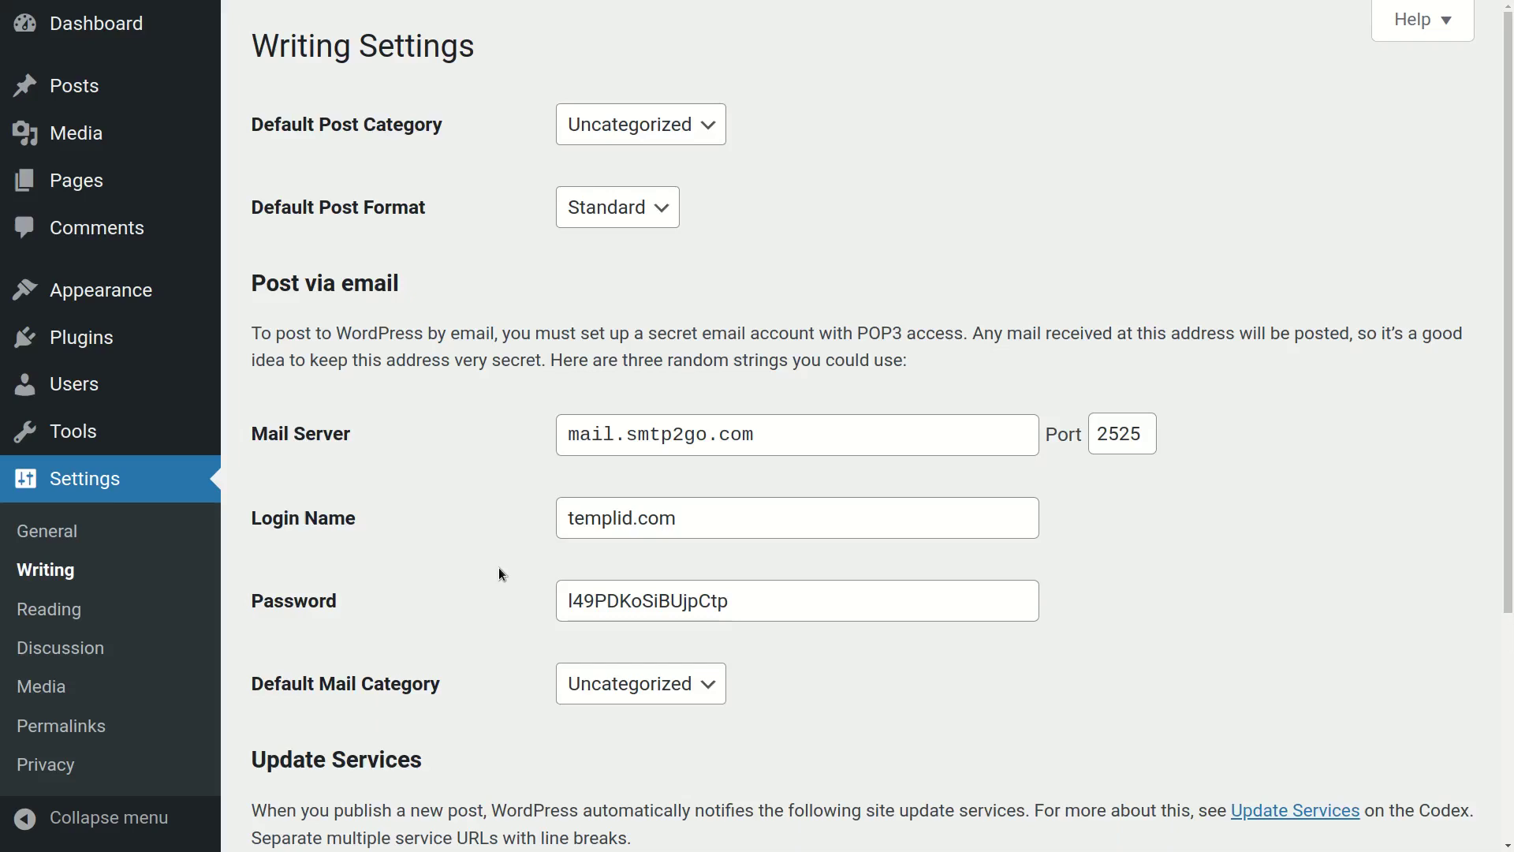
{"action": "scroll", "coordinate": [498, 566], "scroll_direction": "down", "scroll_amount": 4}
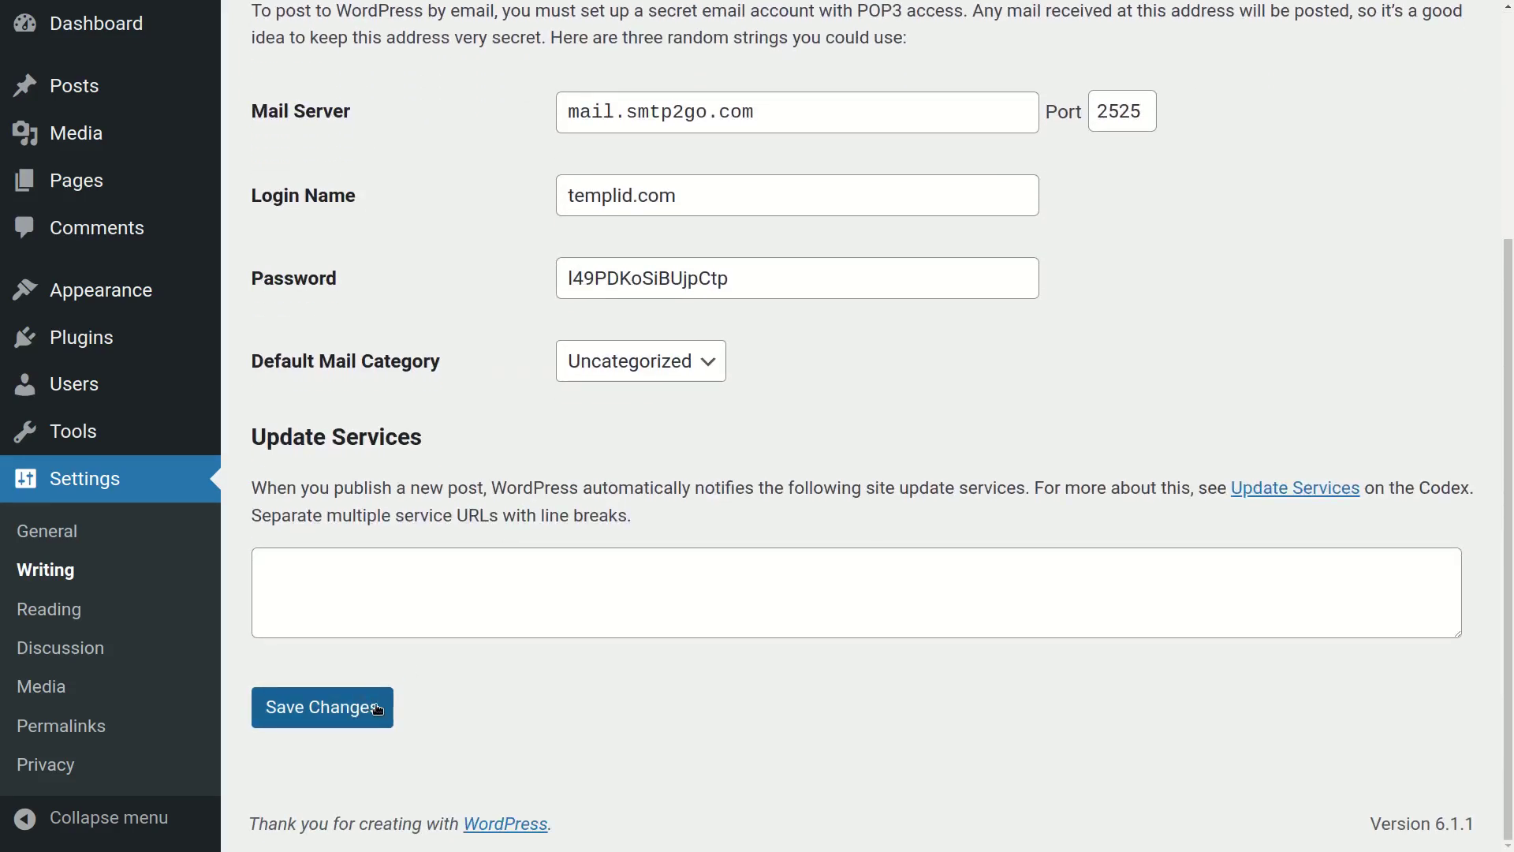